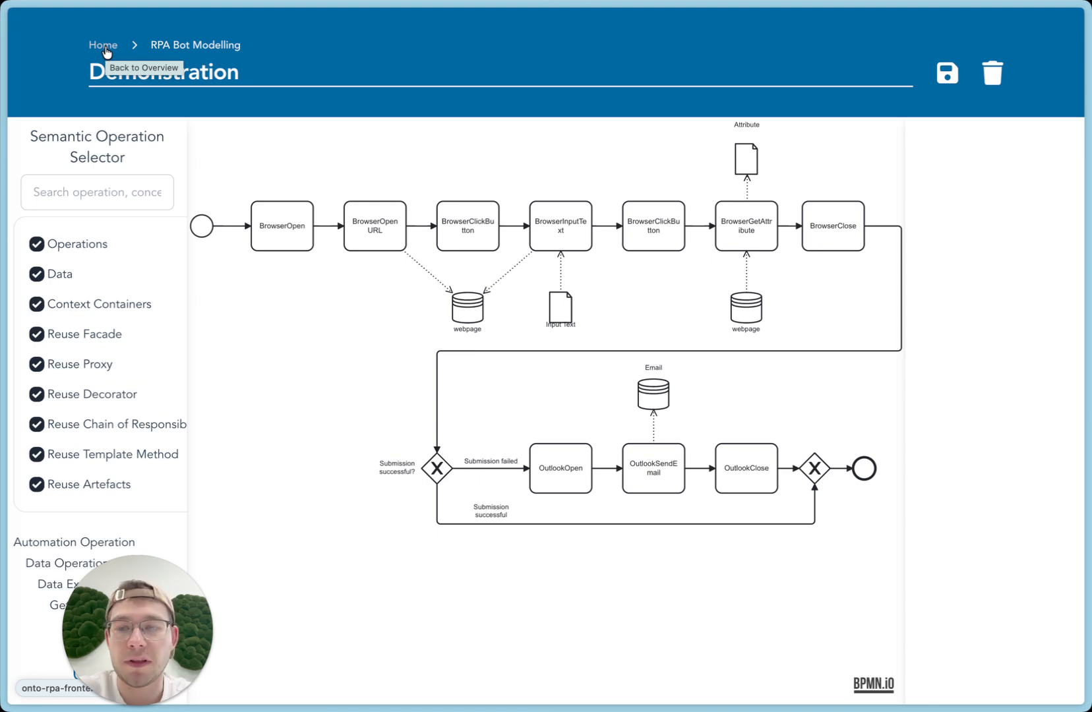
View the blank Reuse Facade model, return to the project overview, and open the Send Email Facade project
{"action": "left_click", "coordinate": [103, 47]}
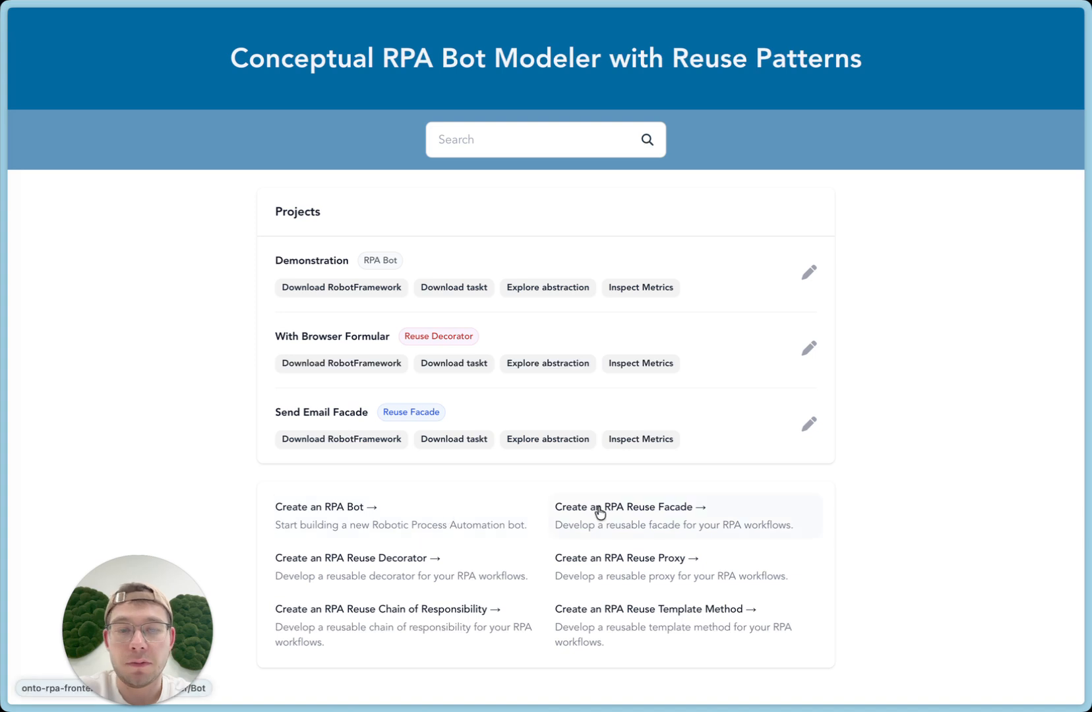
{"action": "left_click", "coordinate": [669, 524]}
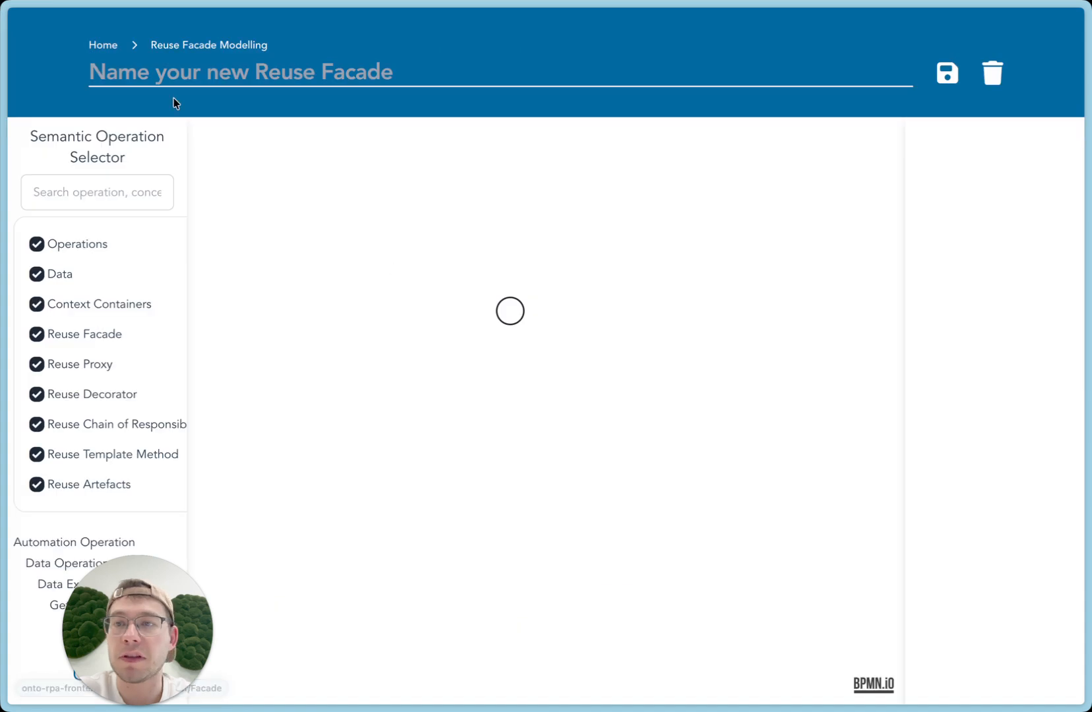
{"action": "left_click", "coordinate": [107, 42]}
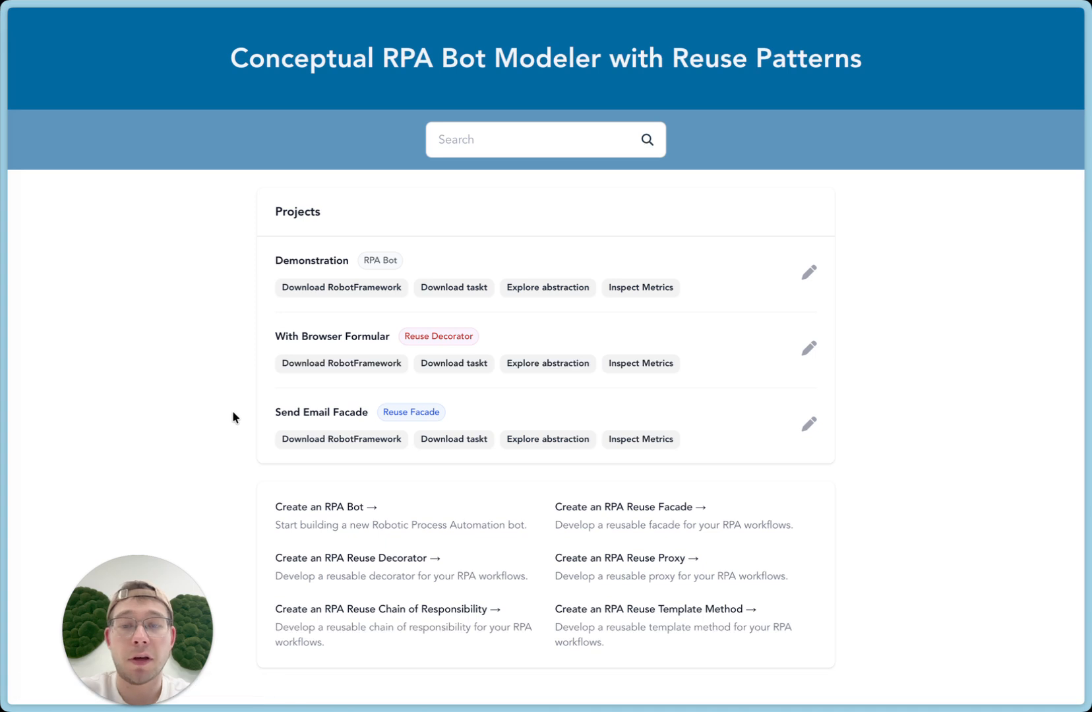
{"action": "left_click", "coordinate": [308, 413]}
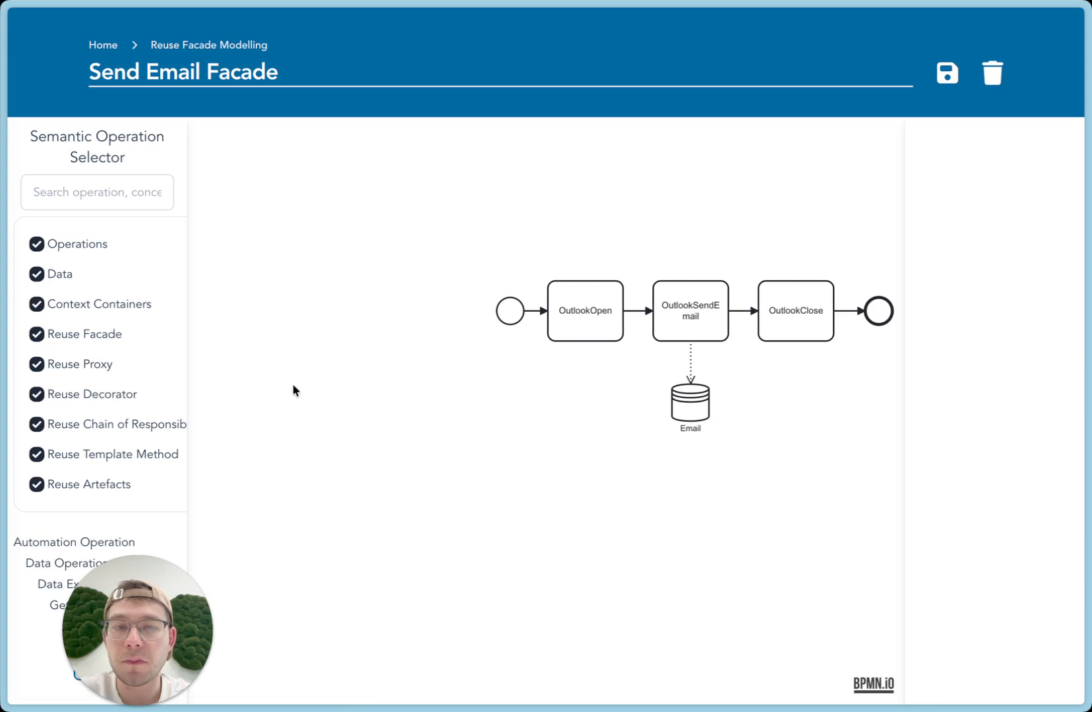
{"action": "left_click_drag", "start_coordinate": [594, 412], "coordinate": [517, 420]}
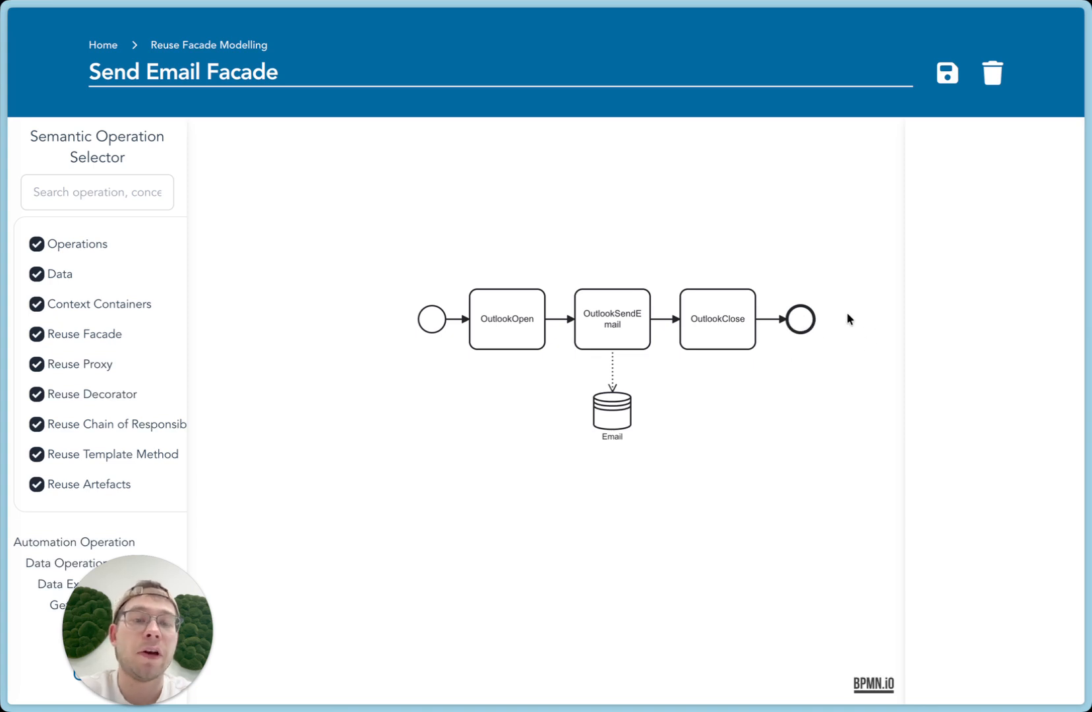
Try linking the Email data store to the end event with the data relation "takes", and remove the link
{"action": "left_click", "coordinate": [608, 404]}
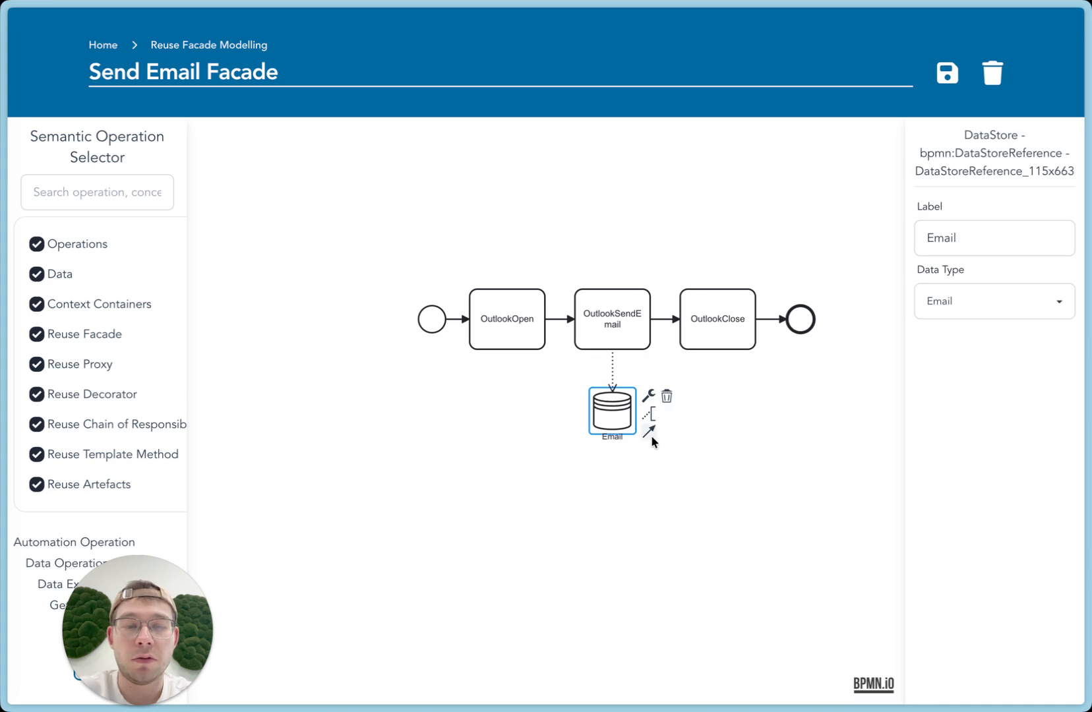
{"action": "left_click_drag", "start_coordinate": [649, 433], "coordinate": [799, 323]}
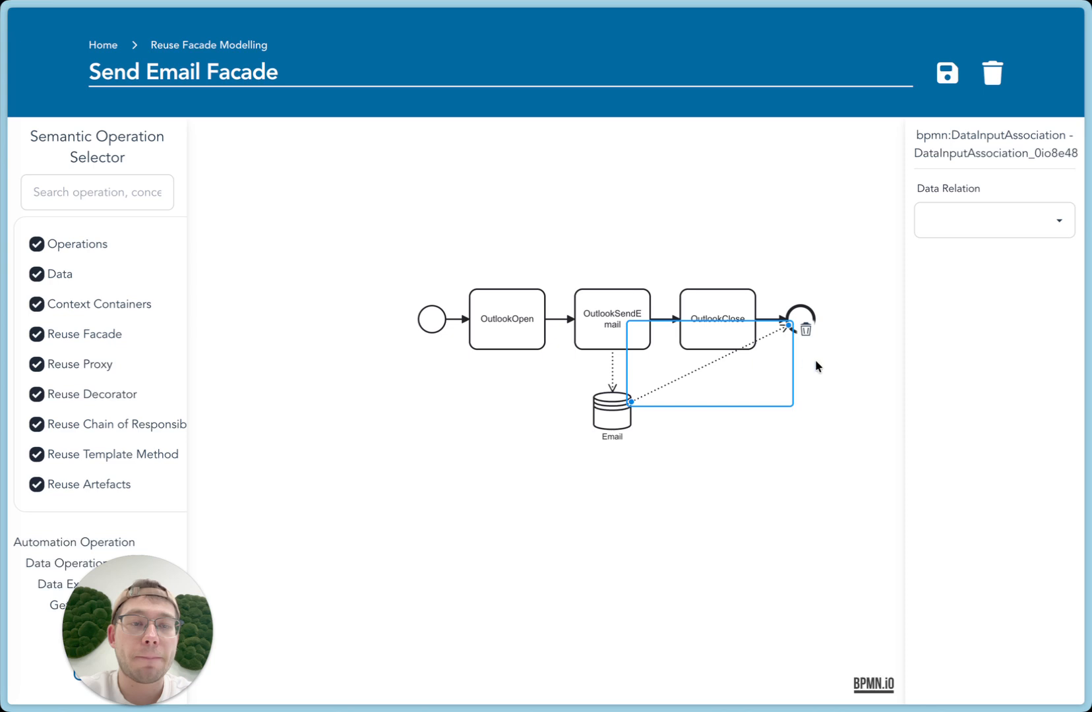
{"action": "left_click", "coordinate": [968, 224]}
{"action": "left_click", "coordinate": [966, 242]}
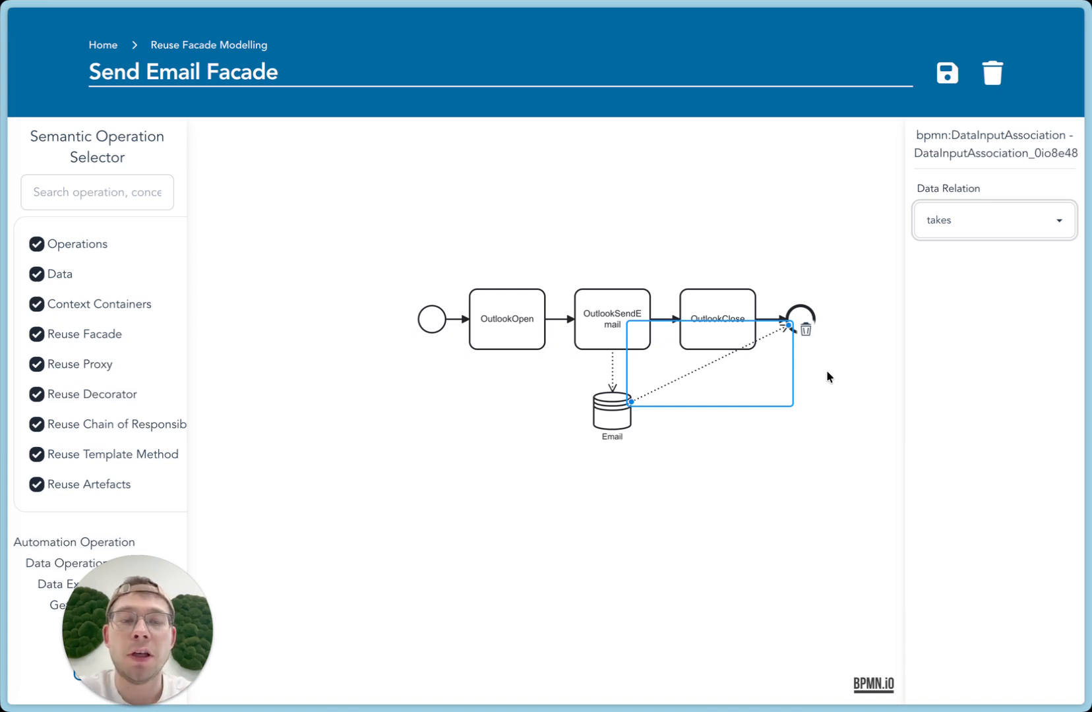
{"action": "left_click", "coordinate": [807, 330]}
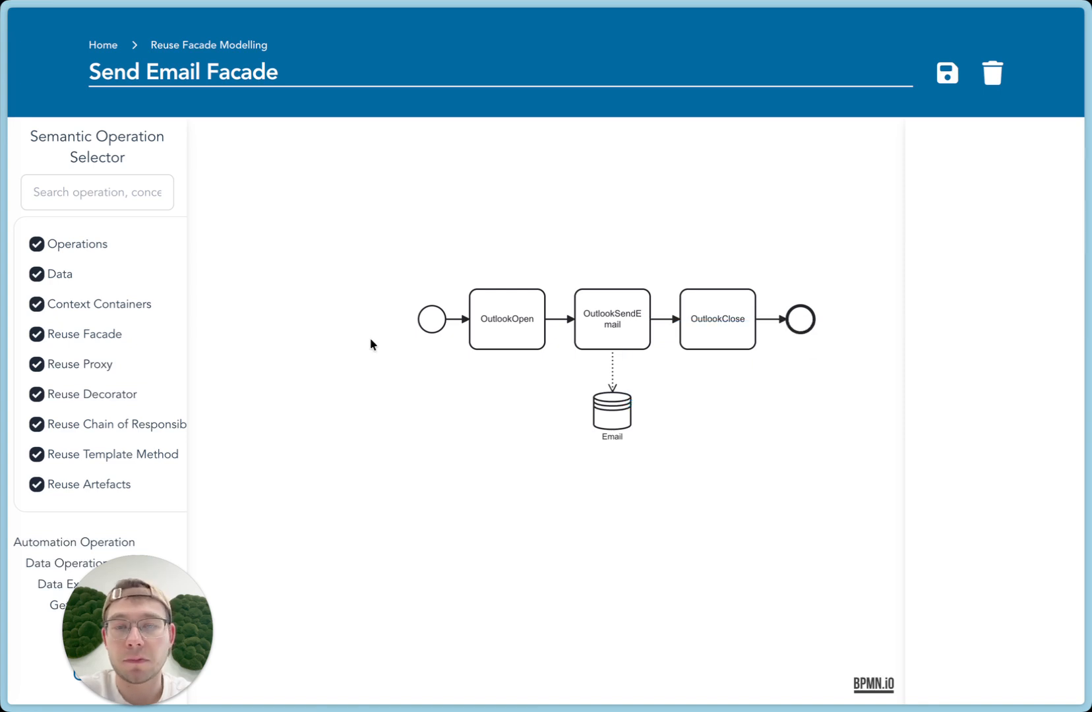
Try linking the start event to the Email data store with the data relation "provides", and remove the link
{"action": "left_click", "coordinate": [430, 323]}
{"action": "left_click_drag", "start_coordinate": [464, 363], "coordinate": [601, 405]}
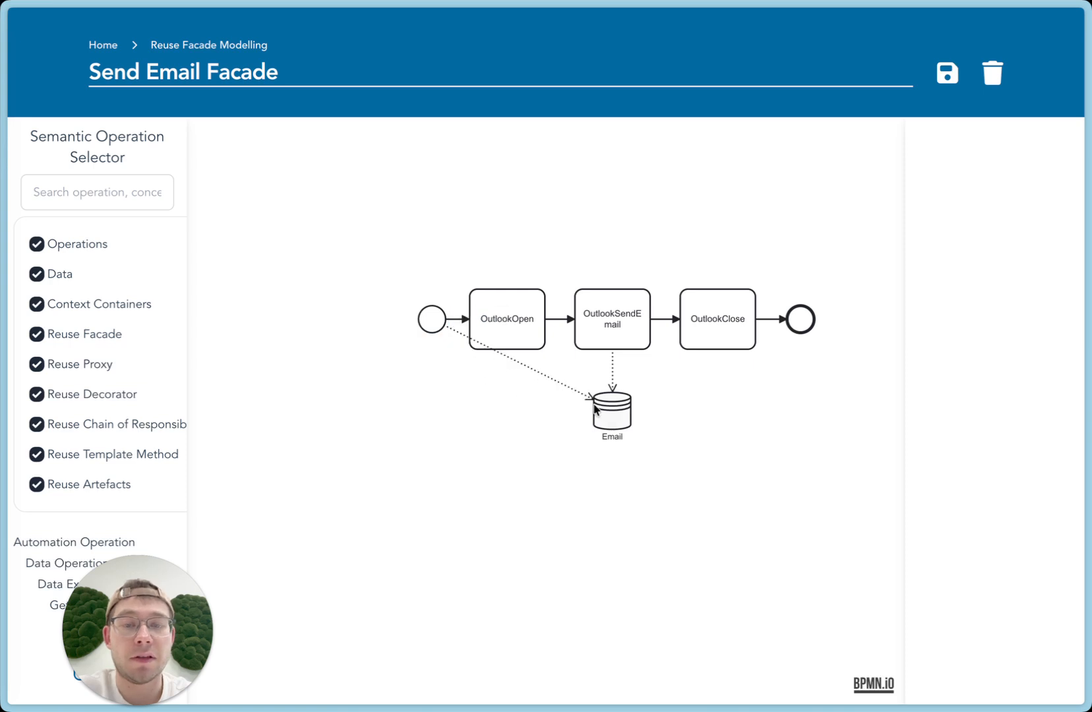
{"action": "left_click", "coordinate": [1035, 231]}
{"action": "left_click", "coordinate": [1014, 258]}
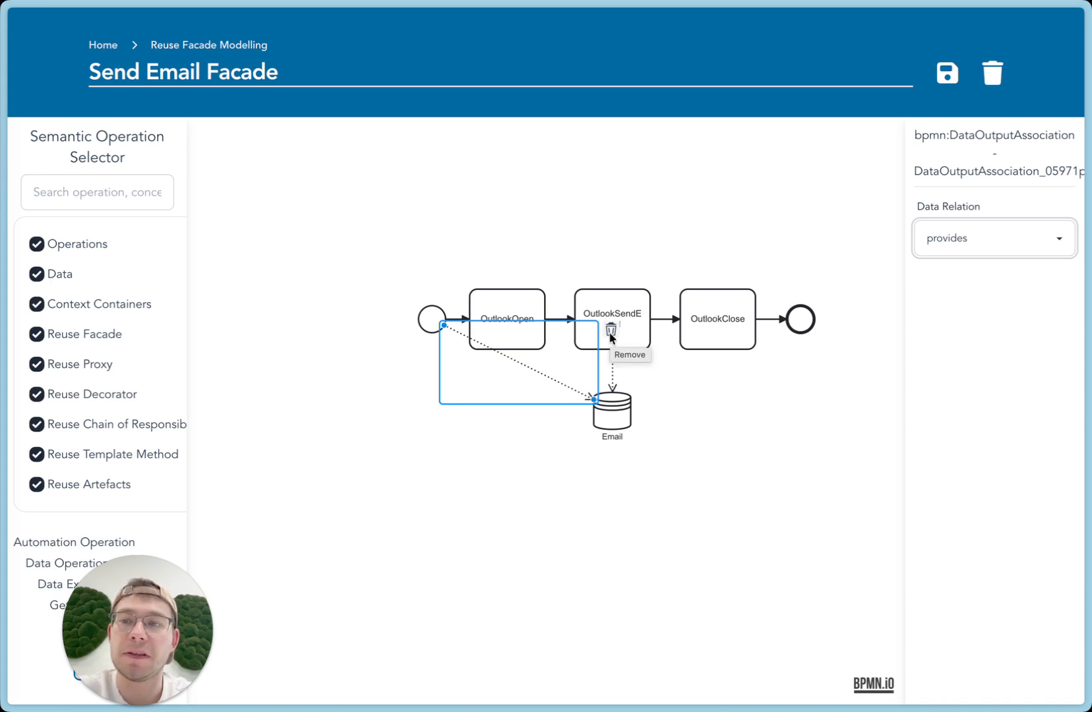
{"action": "left_click", "coordinate": [611, 331]}
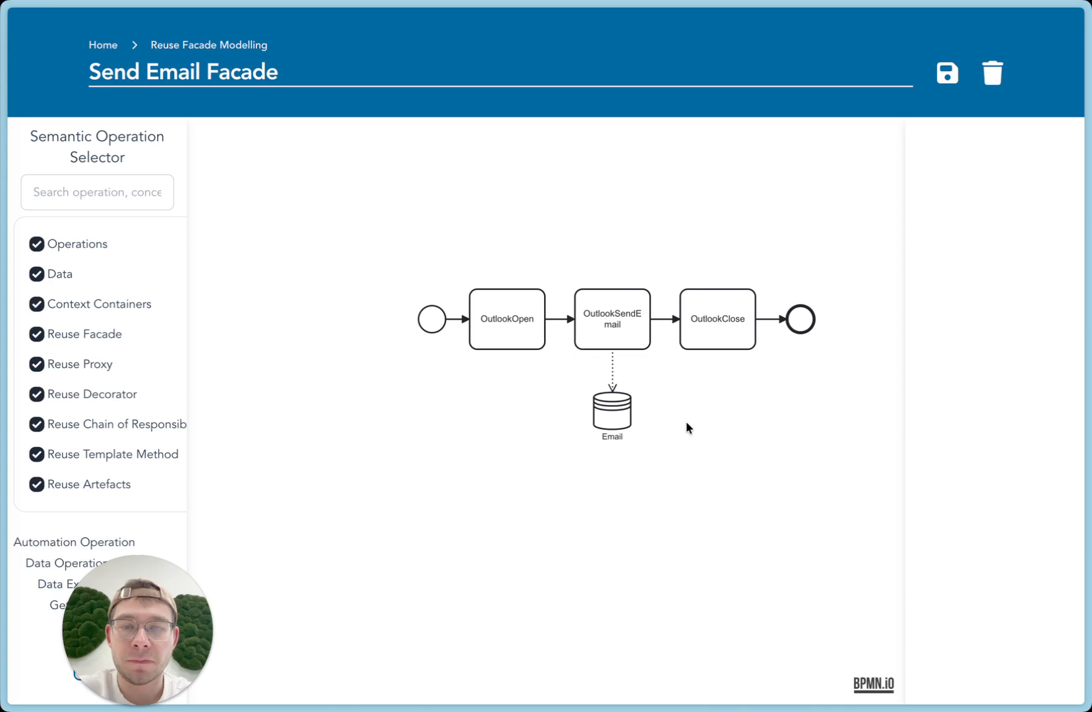
Open the With Browser Formular decorator and inspect the Attribute link to the end event, the SequenceInjectionPoint task and its webpage input link
{"action": "left_click", "coordinate": [103, 46]}
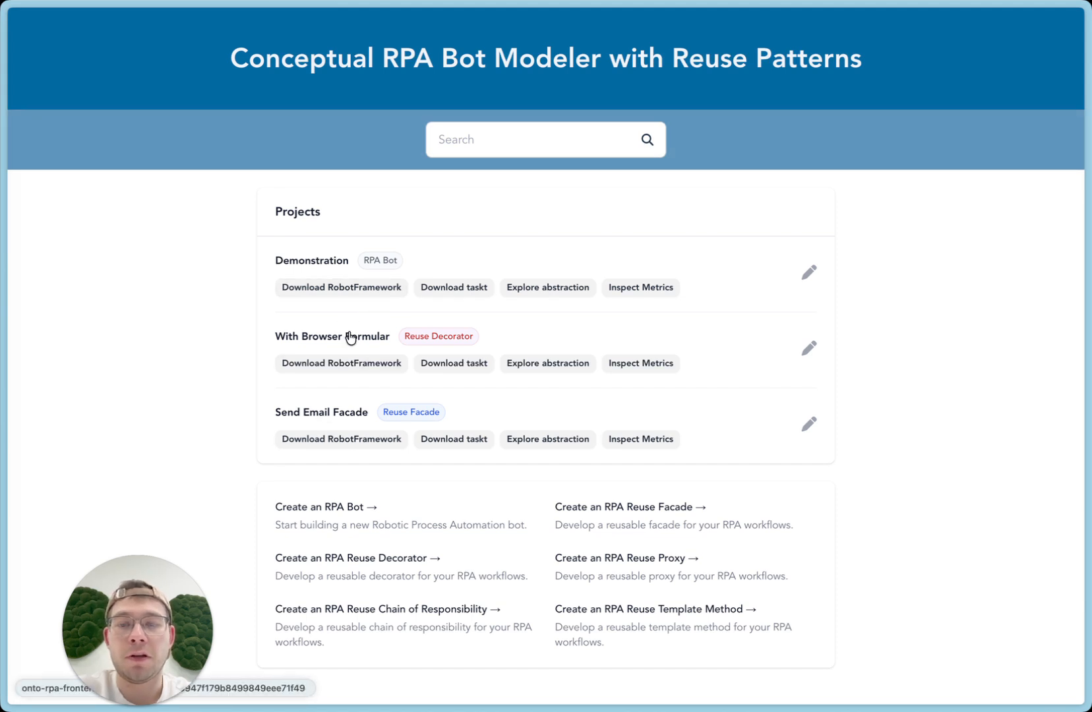
{"action": "left_click", "coordinate": [351, 337]}
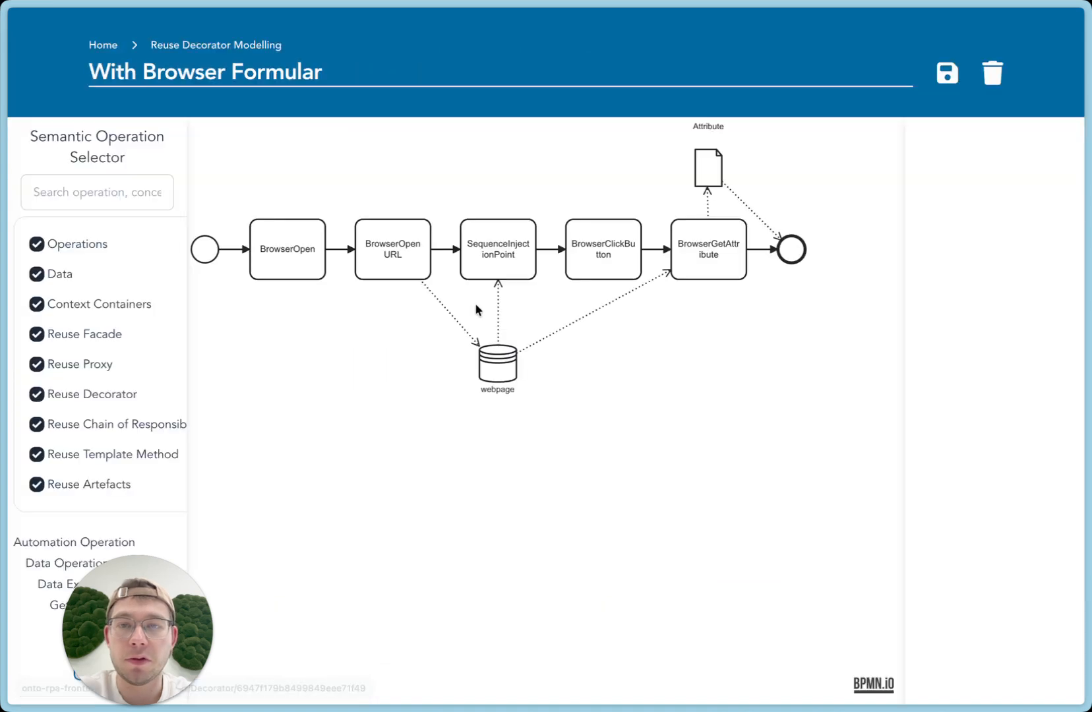
{"action": "left_click_drag", "start_coordinate": [358, 400], "coordinate": [383, 445]}
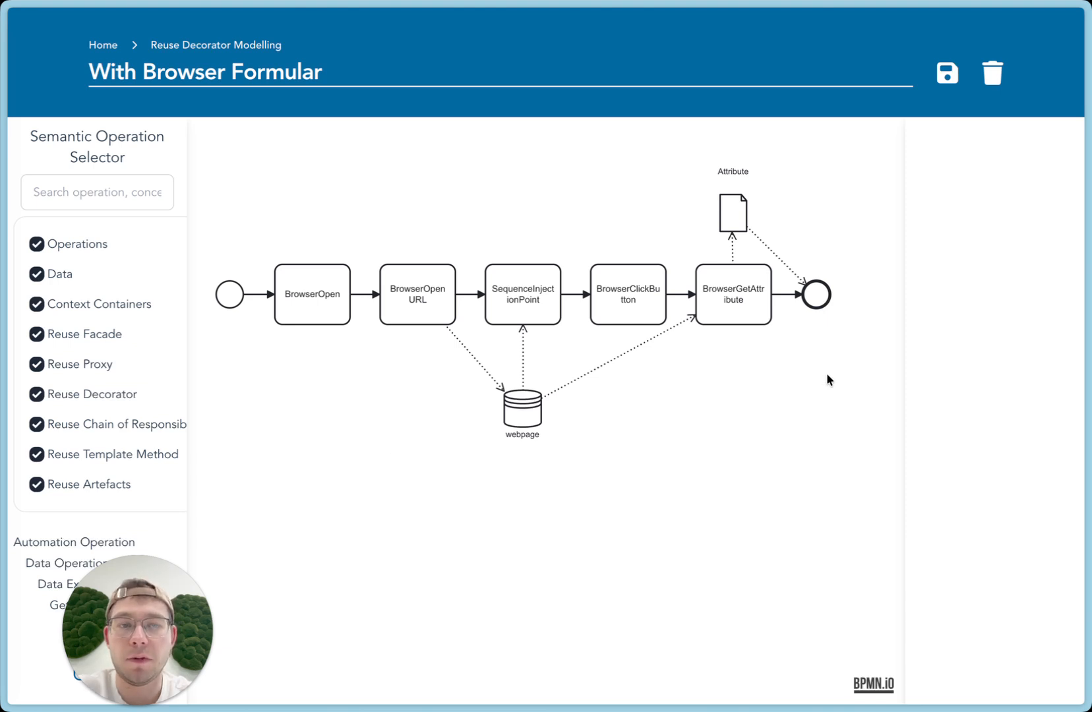
{"action": "left_click", "coordinate": [765, 239]}
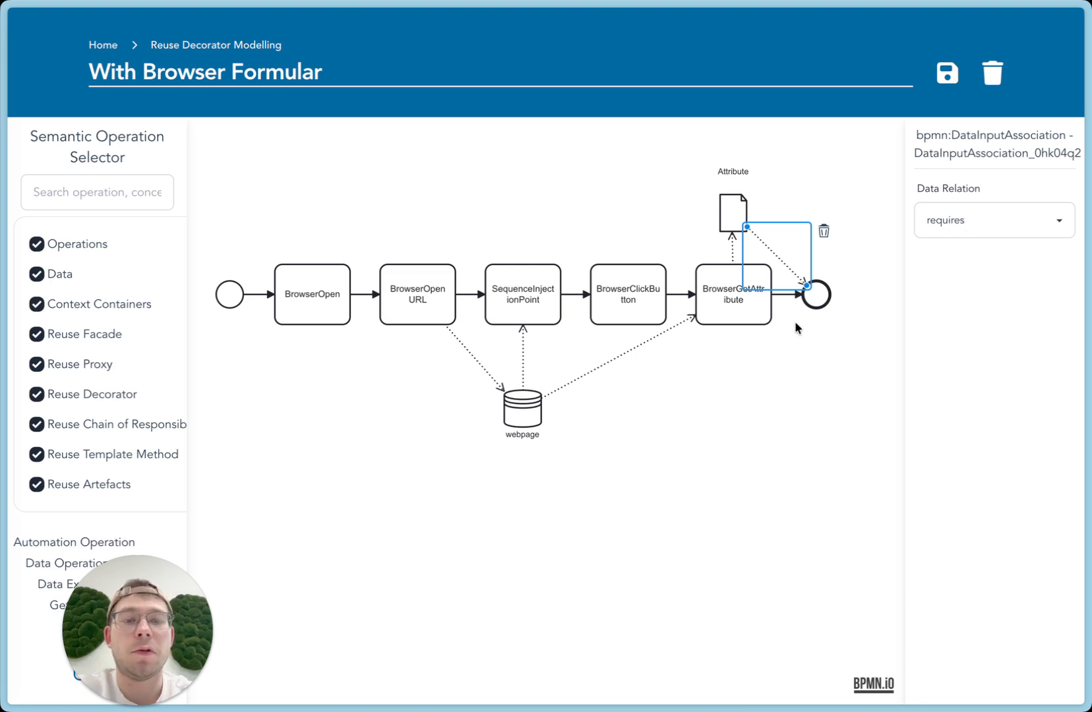
{"action": "left_click", "coordinate": [742, 375]}
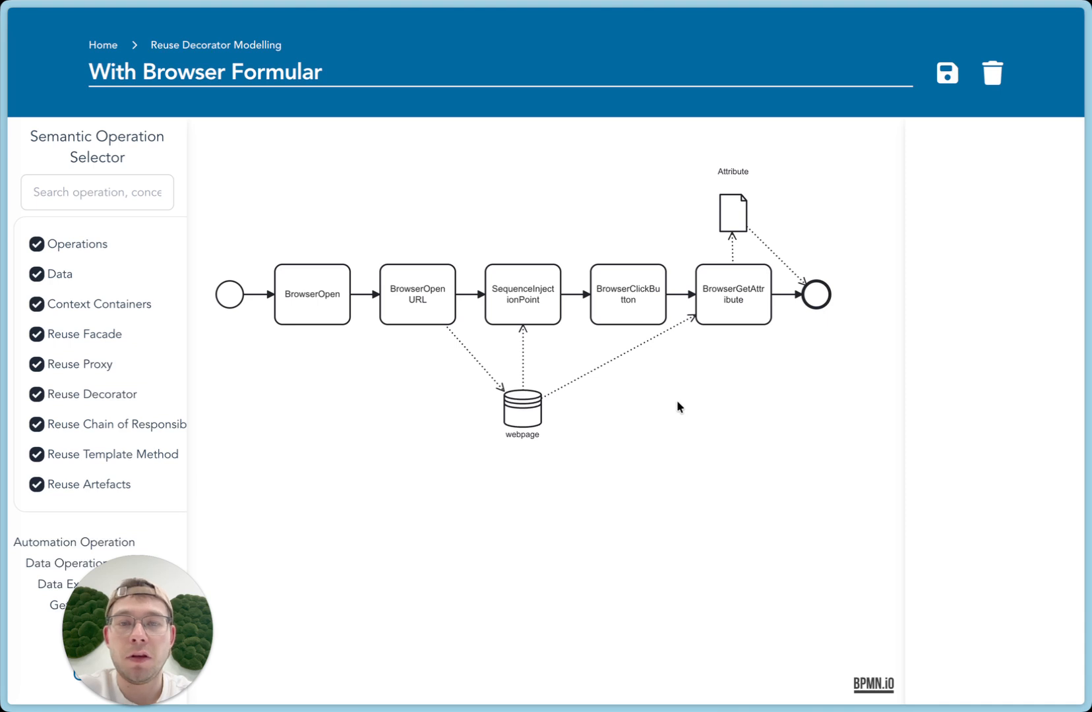
{"action": "left_click", "coordinate": [522, 276]}
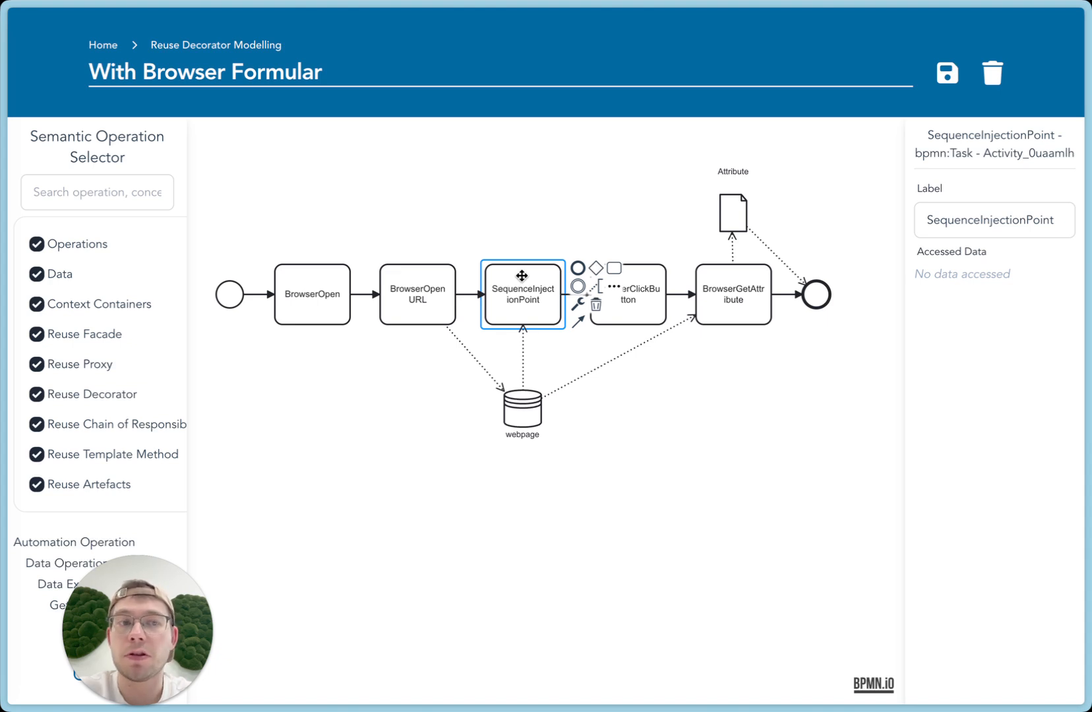
{"action": "left_click", "coordinate": [523, 358]}
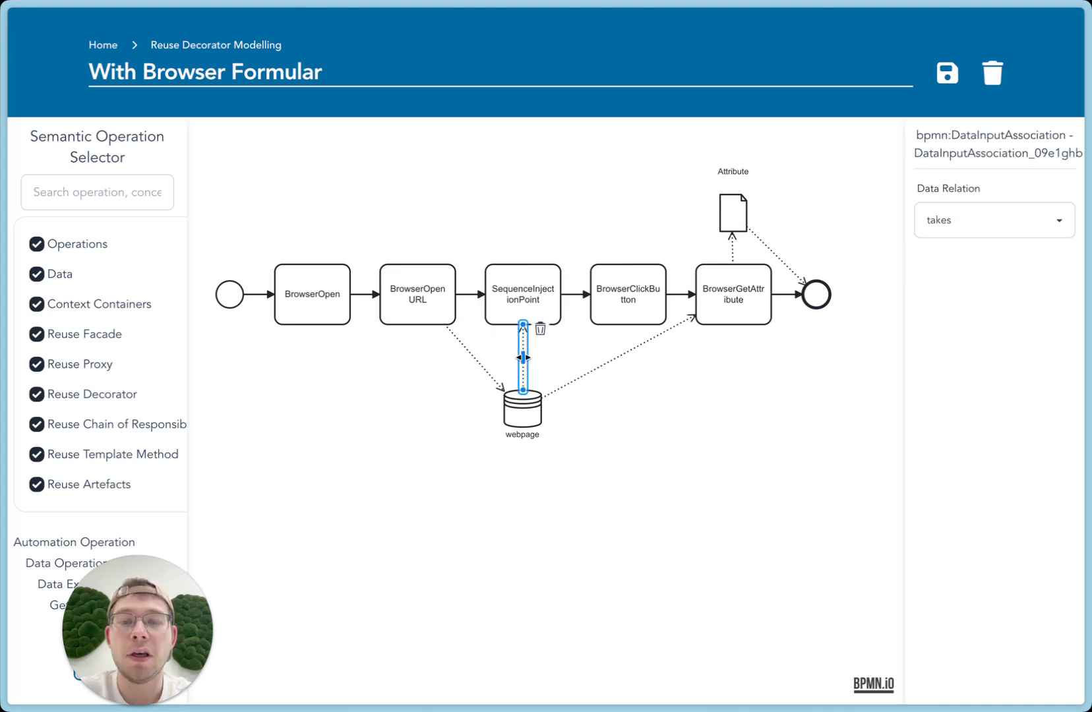
{"action": "left_click", "coordinate": [632, 391]}
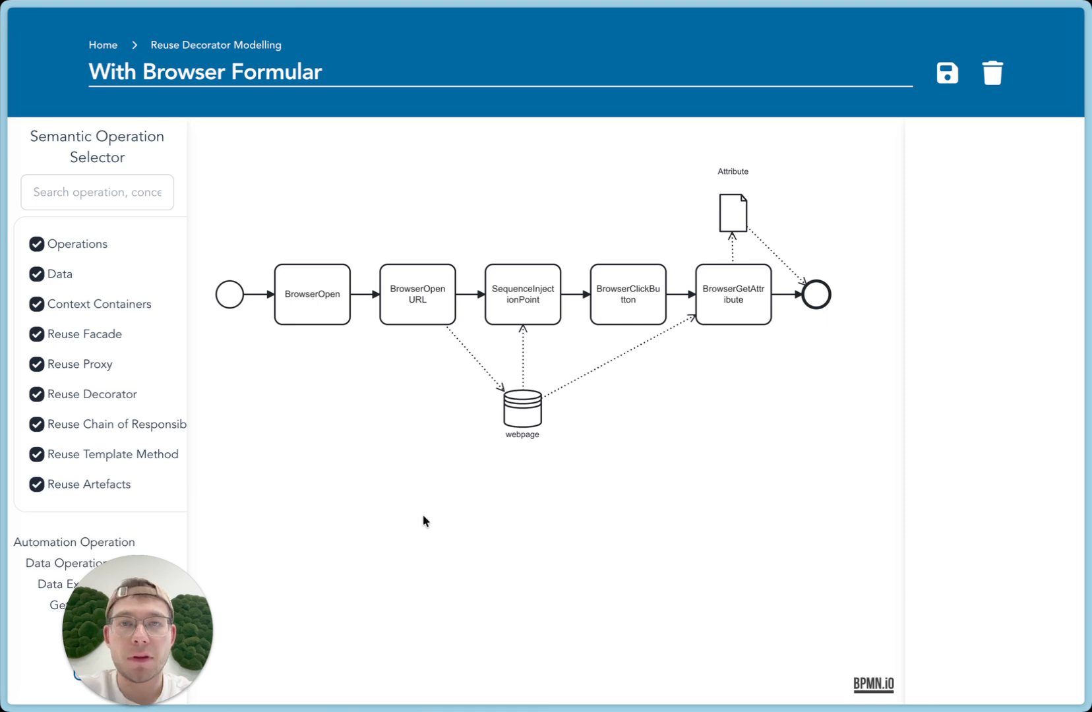
In the Demonstration bot, delete the OutlookOpen, OutlookSendEmail and OutlookClose tasks together with the Email data store
{"action": "left_click", "coordinate": [87, 45]}
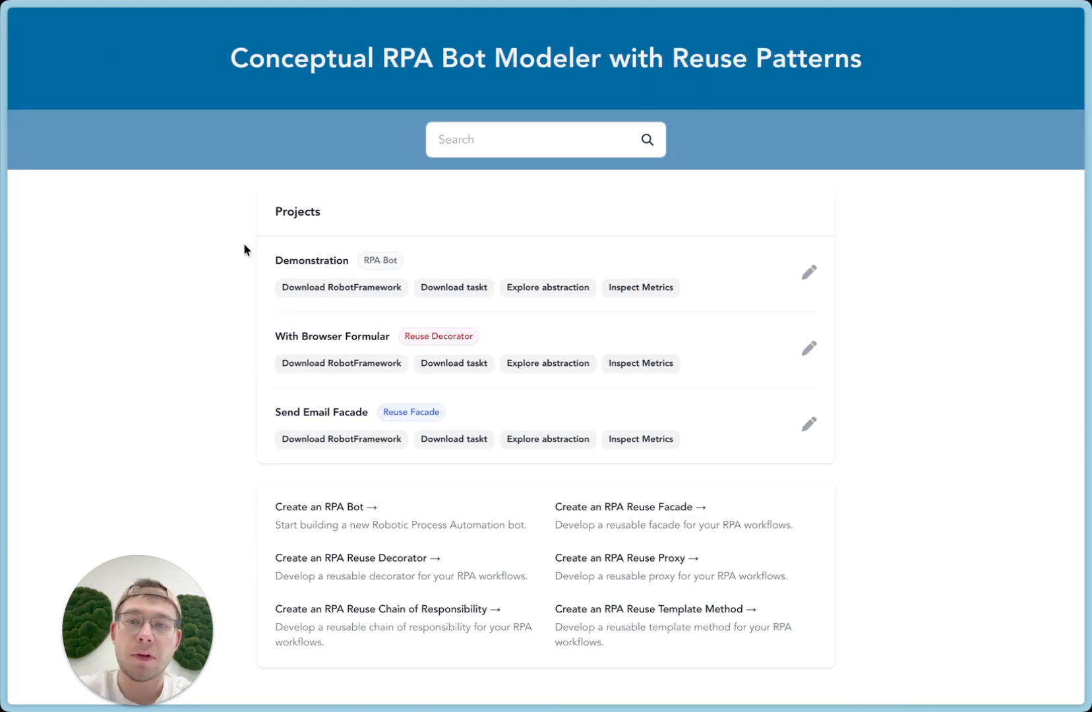
{"action": "left_click", "coordinate": [300, 260]}
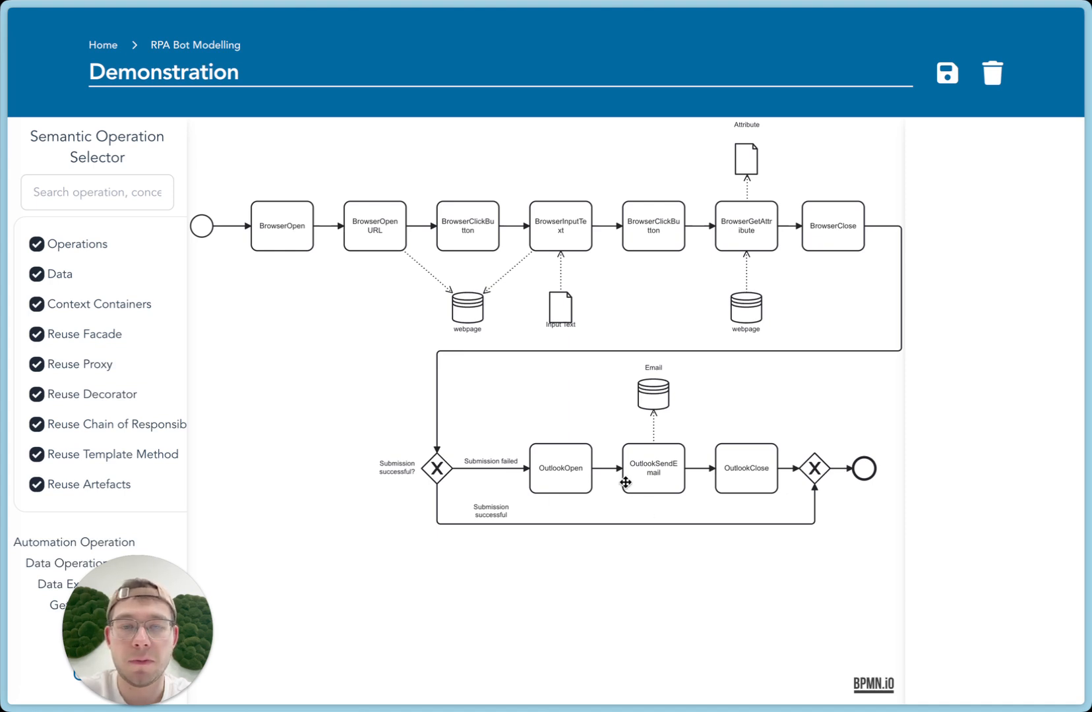
{"action": "left_click", "coordinate": [570, 473]}
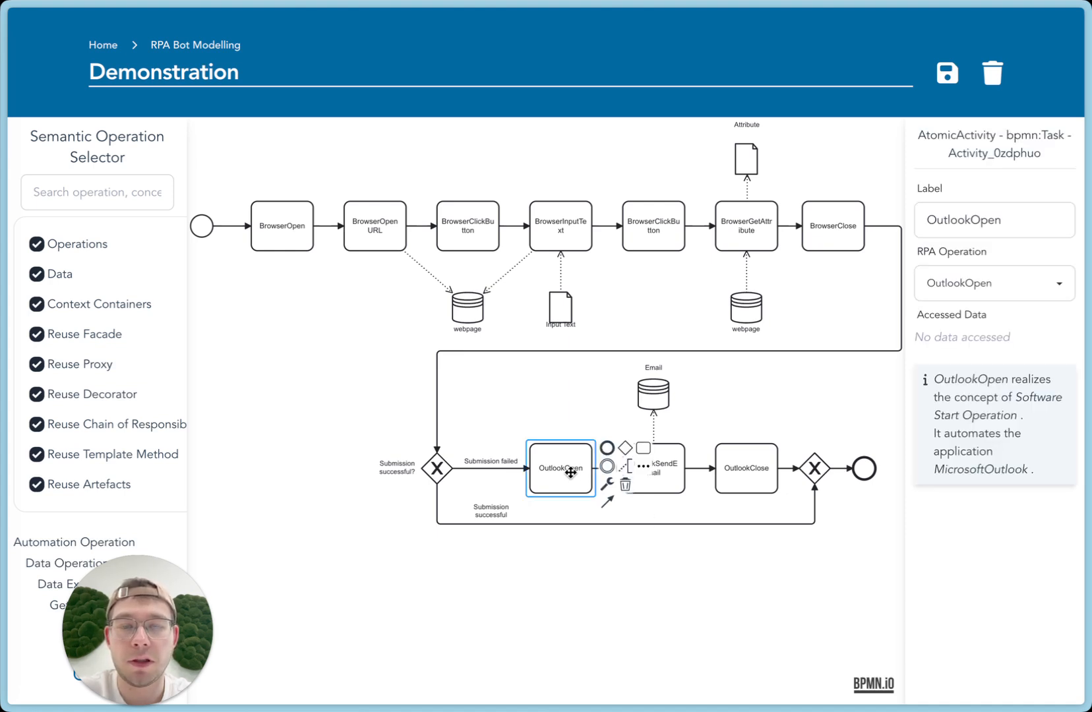
{"action": "left_click", "coordinate": [667, 468], "text": "shift"}
{"action": "left_click", "coordinate": [765, 468], "text": "shift"}
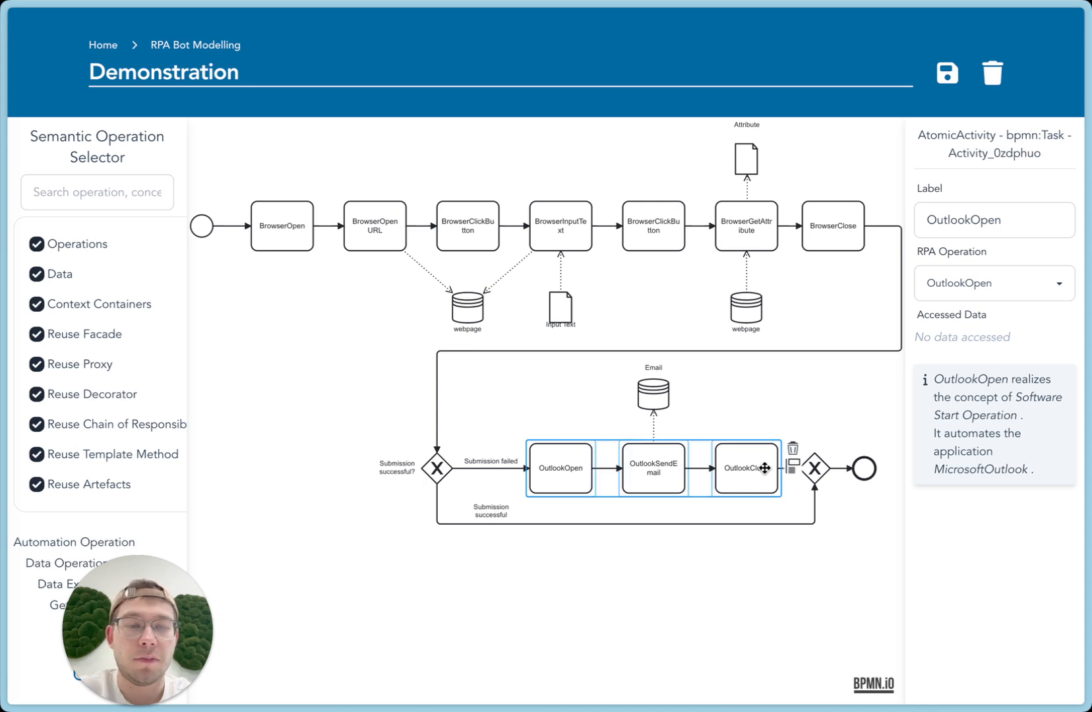
{"action": "left_click", "coordinate": [649, 388], "text": "shift"}
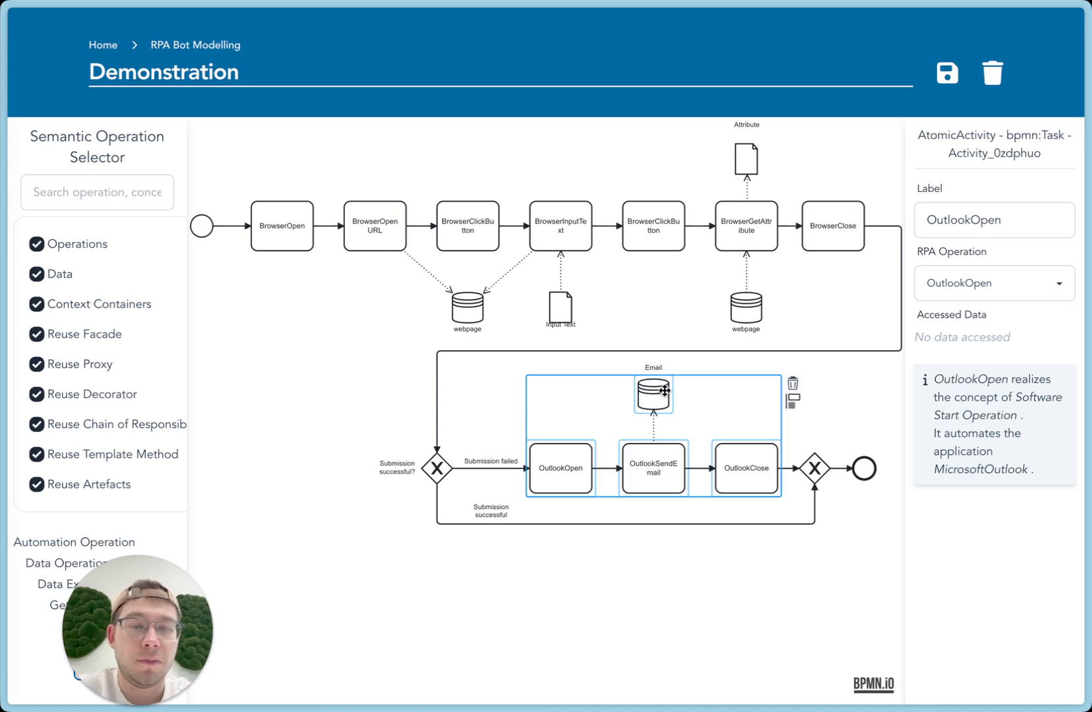
{"action": "left_click", "coordinate": [792, 384]}
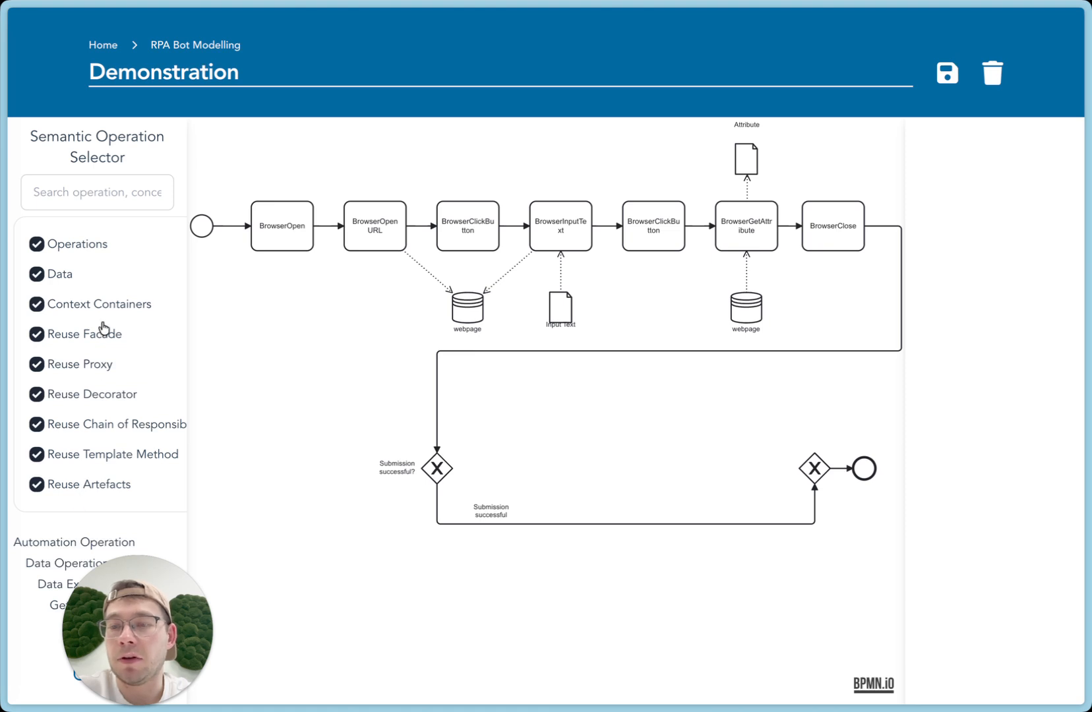
Filter the semantic operation selector to show only Reuse Facade elements
{"action": "left_click", "coordinate": [86, 489]}
{"action": "left_click", "coordinate": [93, 456]}
{"action": "left_click", "coordinate": [94, 432]}
{"action": "left_click", "coordinate": [95, 399]}
{"action": "left_click", "coordinate": [95, 372]}
{"action": "left_click", "coordinate": [106, 309]}
{"action": "left_click", "coordinate": [79, 276]}
{"action": "left_click", "coordinate": [87, 245]}
{"action": "left_click_drag", "start_coordinate": [124, 592], "coordinate": [969, 607]}
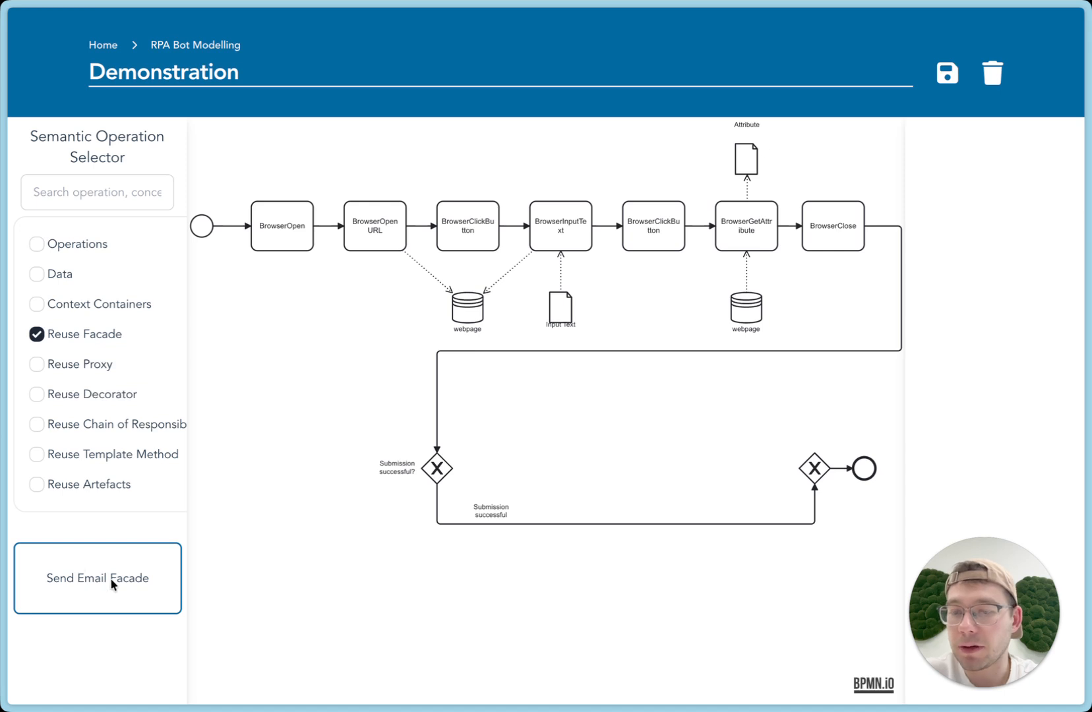
Place the Send Email Facade between the two gateways, connect it to both with sequence flows, and check its properties
{"action": "left_click_drag", "start_coordinate": [103, 579], "coordinate": [548, 466]}
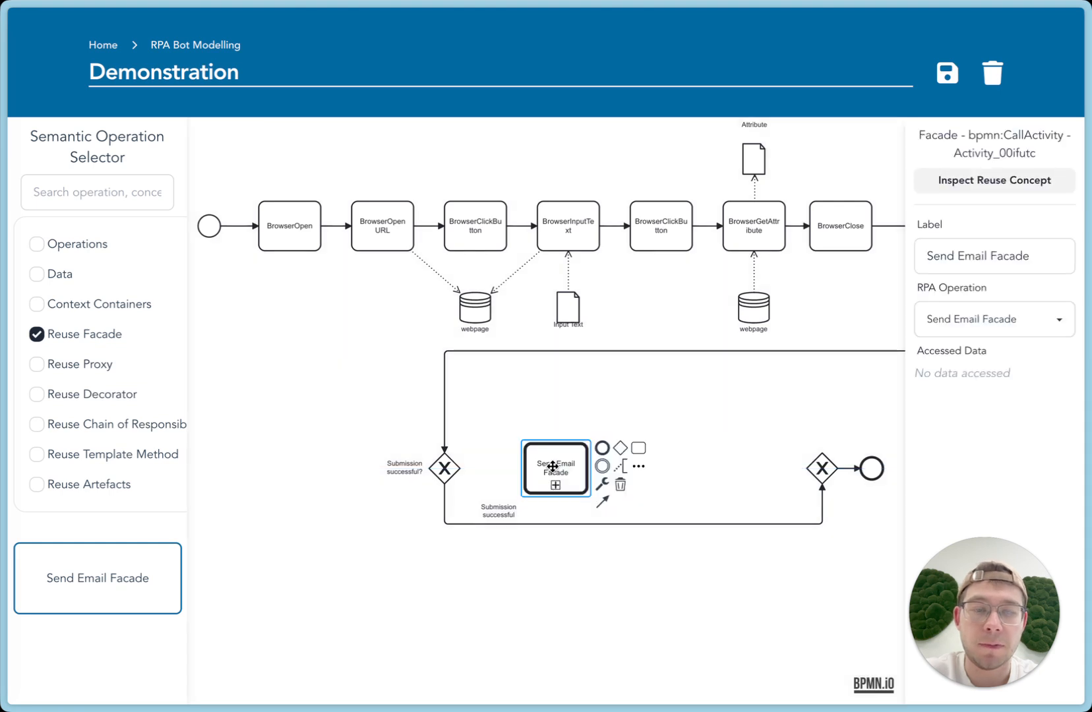
{"action": "left_click", "coordinate": [443, 466]}
{"action": "mouse_move", "coordinate": [474, 511]}
{"action": "left_mouse_down"}
{"action": "mouse_move", "coordinate": [560, 478]}
{"action": "mouse_move", "coordinate": [690, 494]}
{"action": "mouse_move", "coordinate": [819, 469]}
{"action": "left_mouse_up"}
{"action": "left_click", "coordinate": [578, 458]}
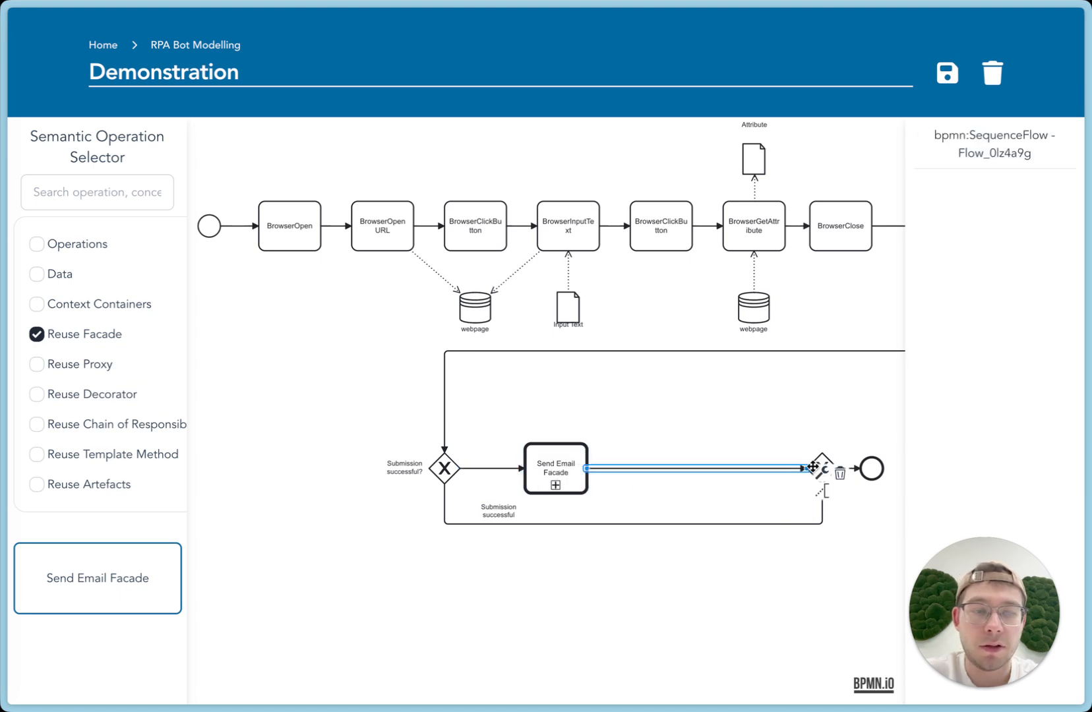
{"action": "left_click", "coordinate": [641, 408]}
{"action": "left_click", "coordinate": [572, 464]}
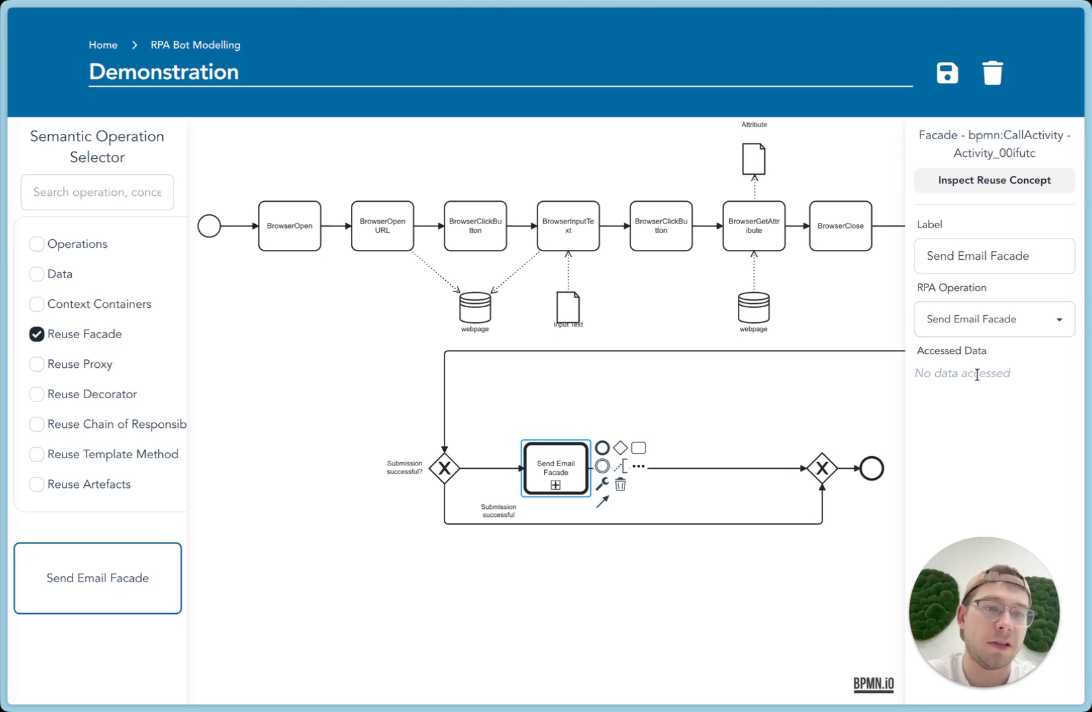
{"action": "left_click", "coordinate": [700, 417]}
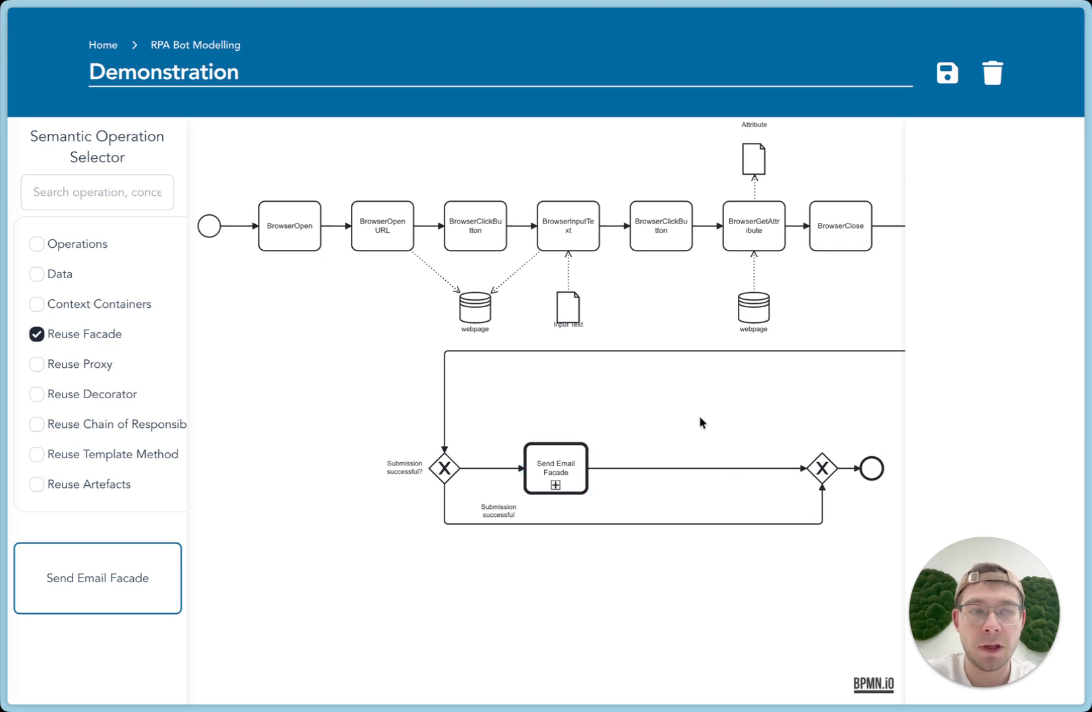
Switch the semantic operation selector's filter from Reuse Facade to Reuse Decorator only
{"action": "scroll", "coordinate": [328, 328], "scroll_direction": "left", "scroll_amount": 1}
{"action": "scroll", "coordinate": [327, 328], "scroll_direction": "up", "scroll_amount": 1}
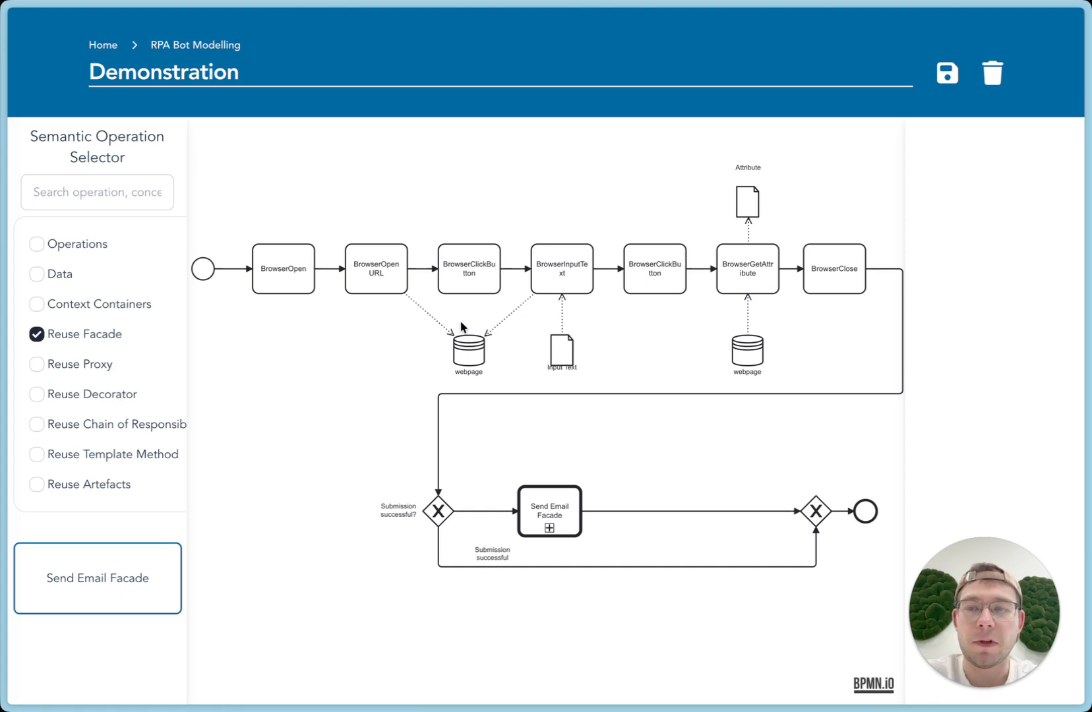
{"action": "left_click", "coordinate": [77, 339]}
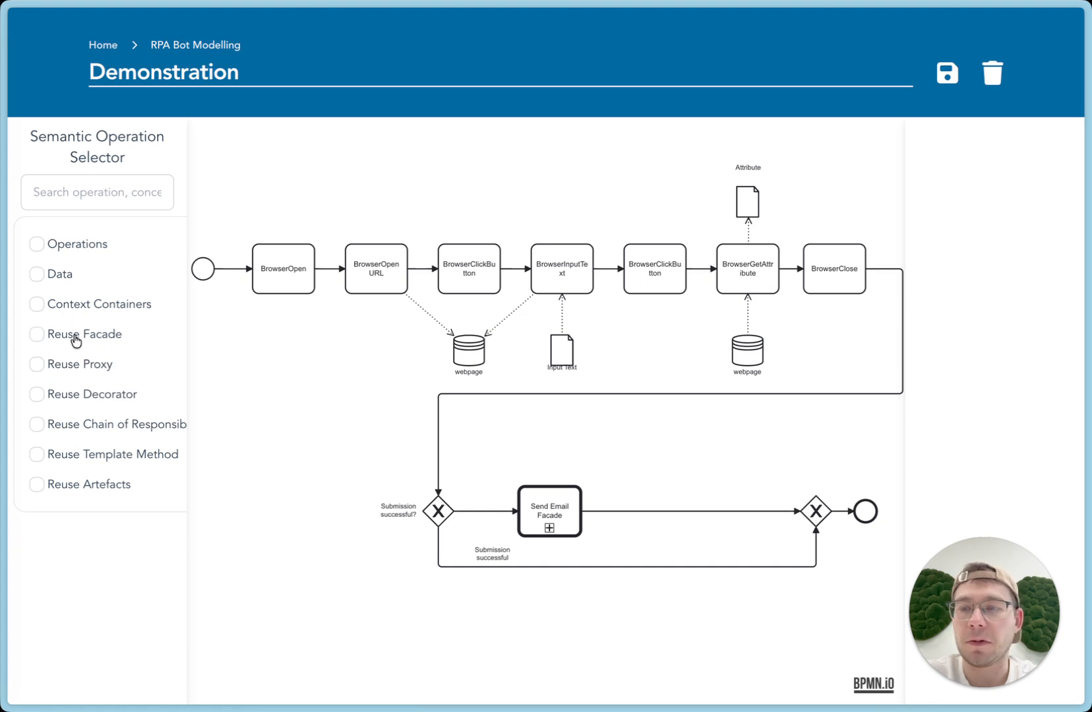
{"action": "left_click", "coordinate": [90, 397]}
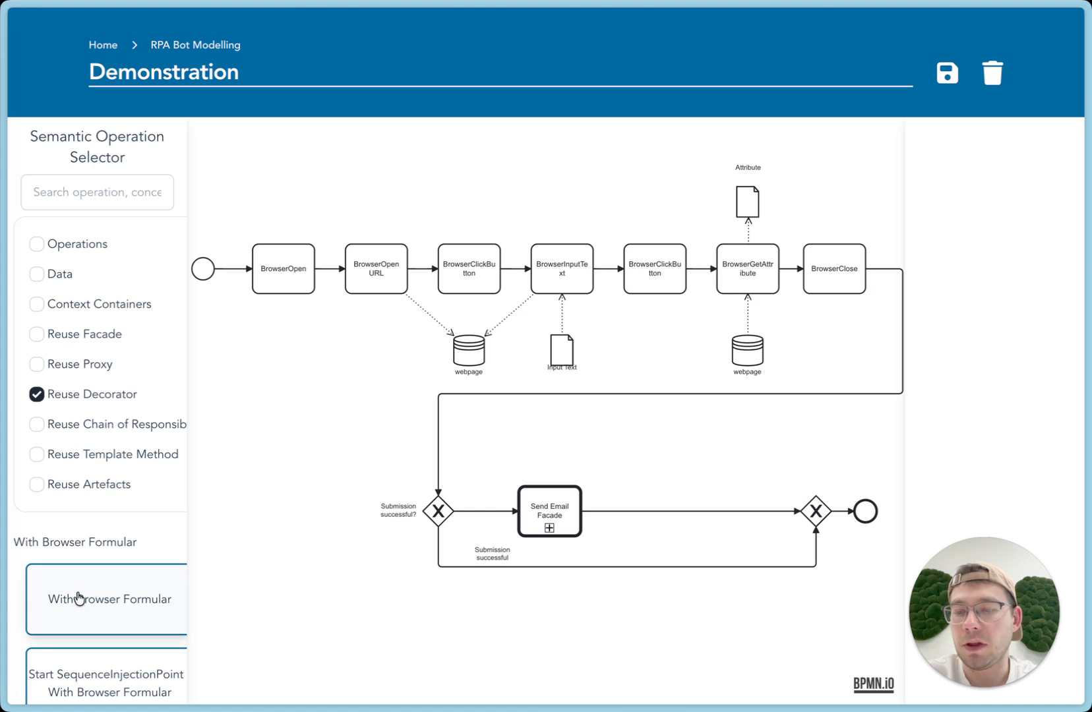